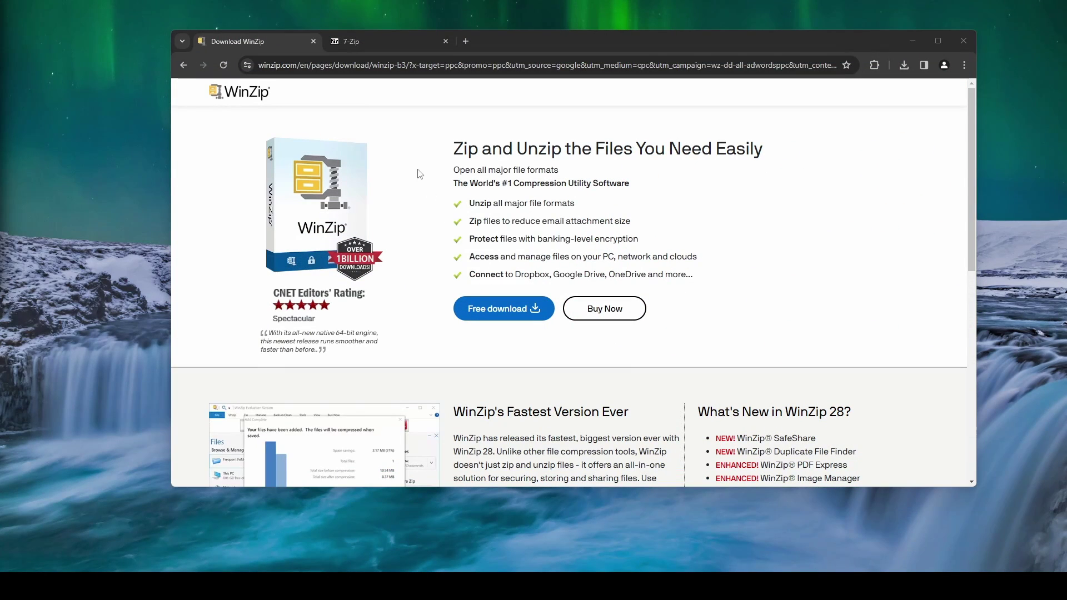
# - Look over the 7-Zip download page and the GI-Model-Importer releases page on GitHub
pyautogui.click(368, 41)
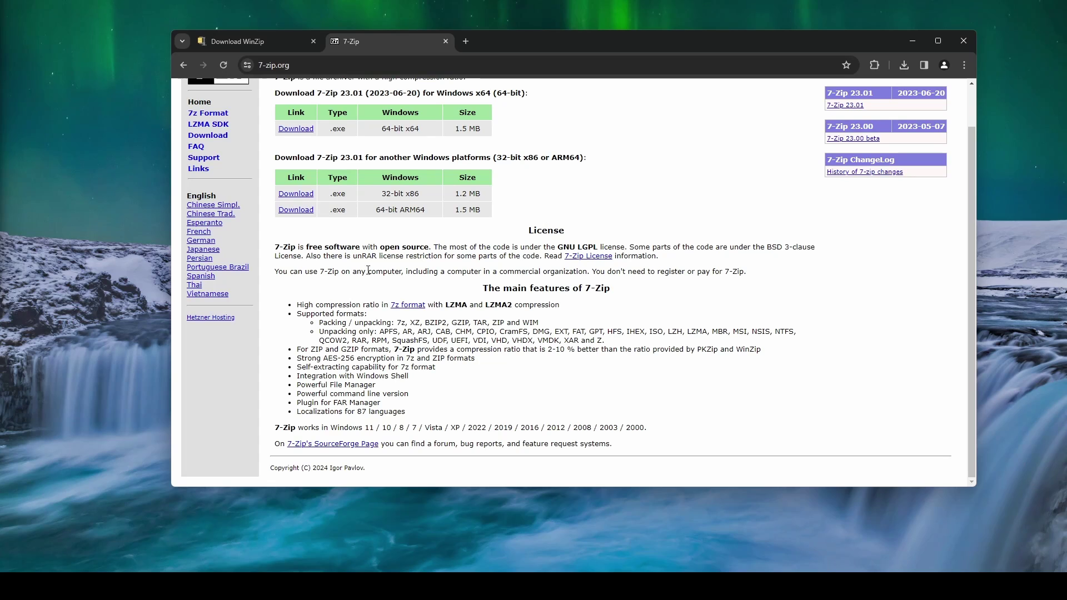
pyautogui.scroll(1, 670, 242)
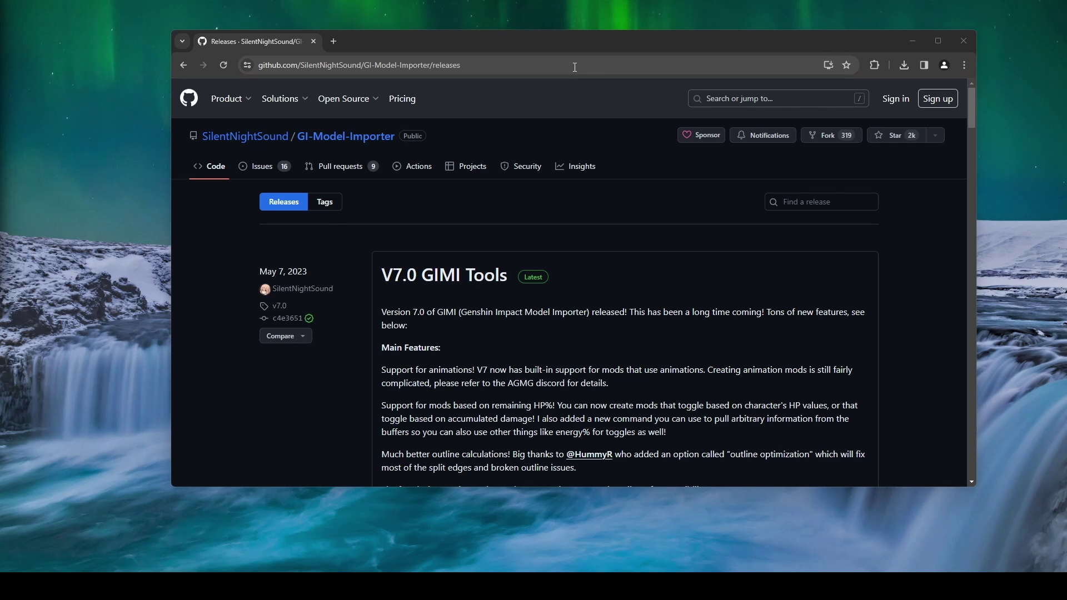
pyautogui.scroll(-20, 654, 315)
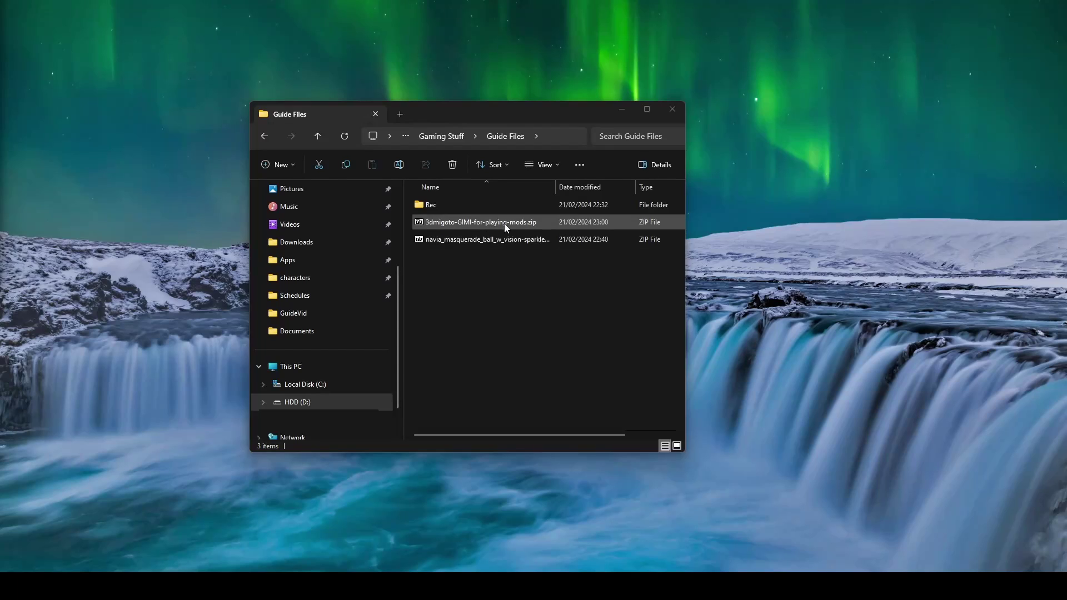
# - Extract the 3dmigoto folder from 3dmigoto-GIMI-for-playing-mods.zip into the Guide Files folder
pyautogui.doubleClick(506, 225)
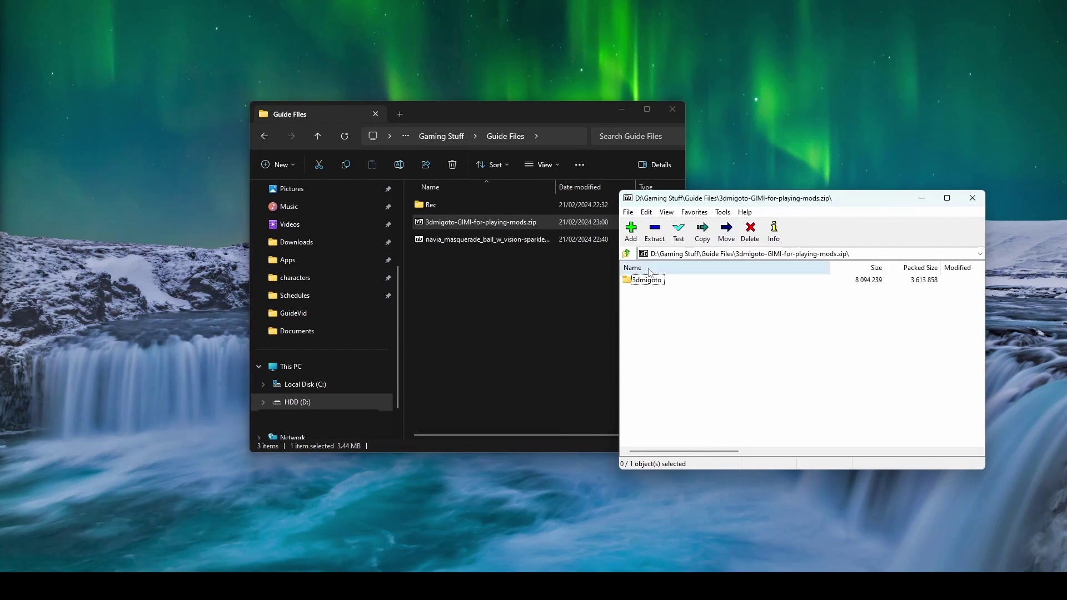
pyautogui.moveTo(648, 281); pyautogui.dragTo(584, 299)
pyautogui.moveTo(507, 293); pyautogui.dragTo(498, 290)
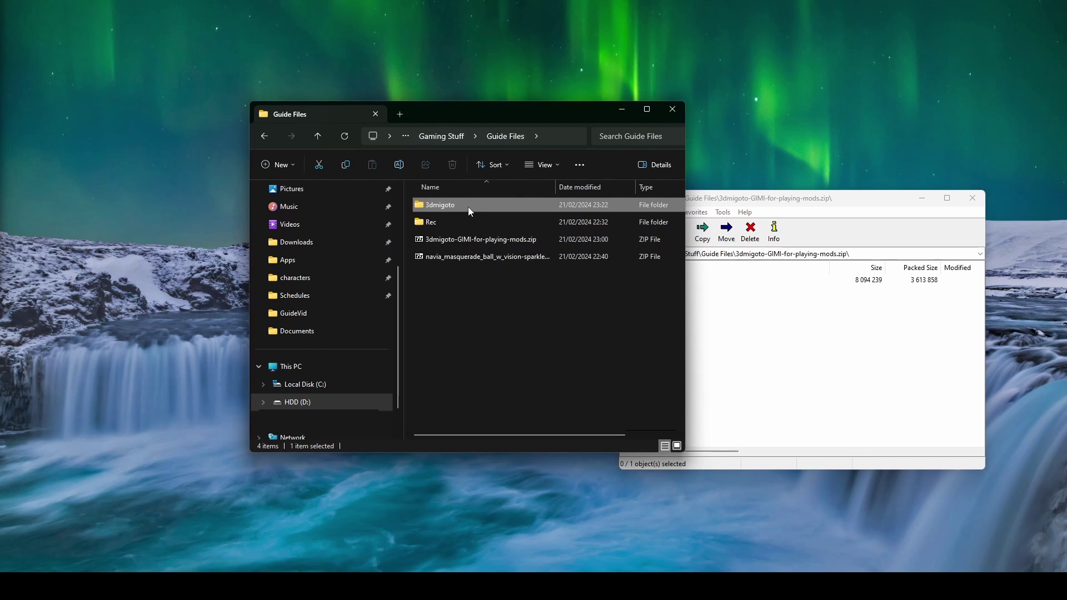
# - View the d3dx.ini configuration file in the extracted 3dmigoto folder and close it
pyautogui.doubleClick(468, 208)
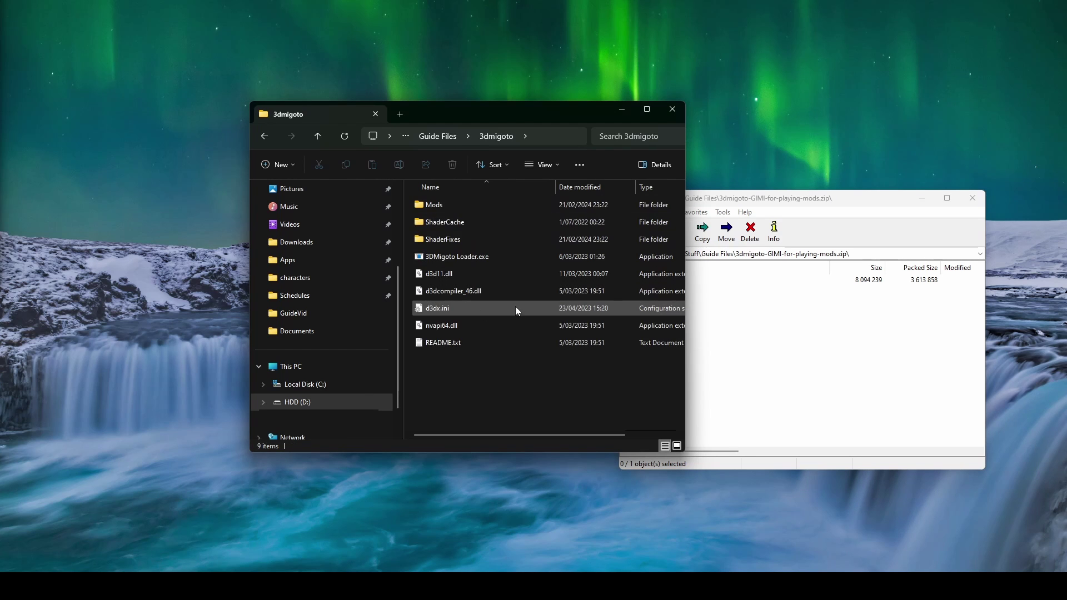
pyautogui.doubleClick(479, 309)
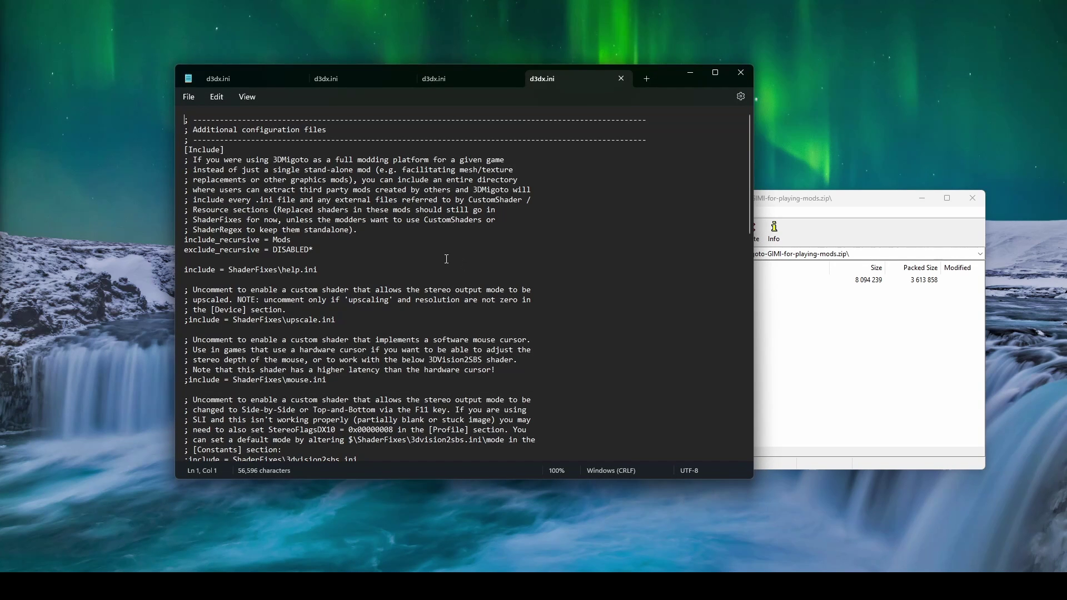
pyautogui.click(741, 72)
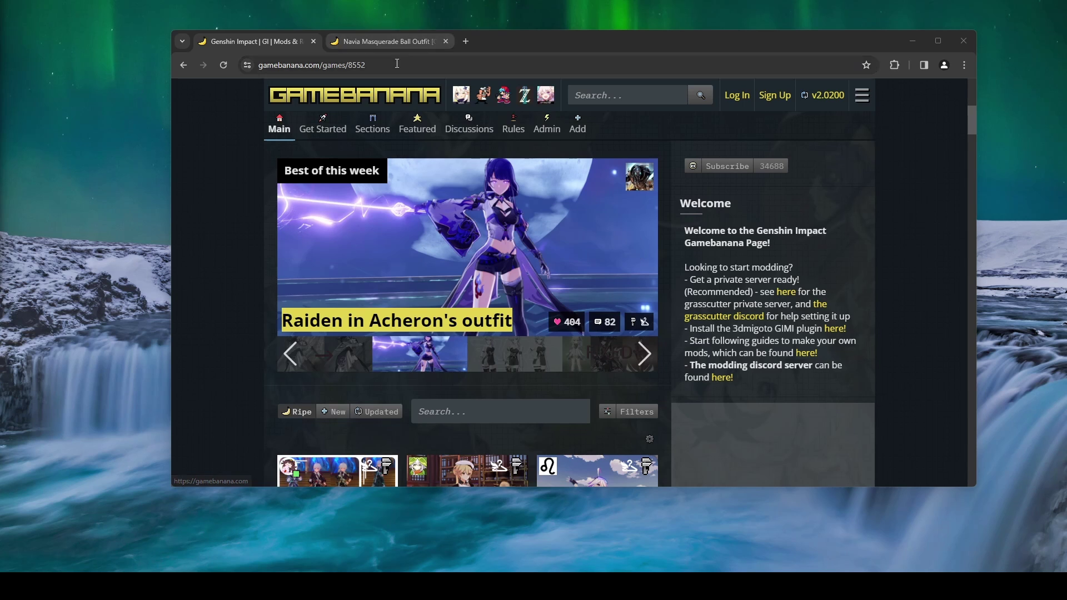
# - View the Navia Masquerade Ball Outfit page, and extract the "Navia Masquerade Ball w vision" folder from its downloaded archive into 3dmigoto's Mods folder
pyautogui.click(398, 45)
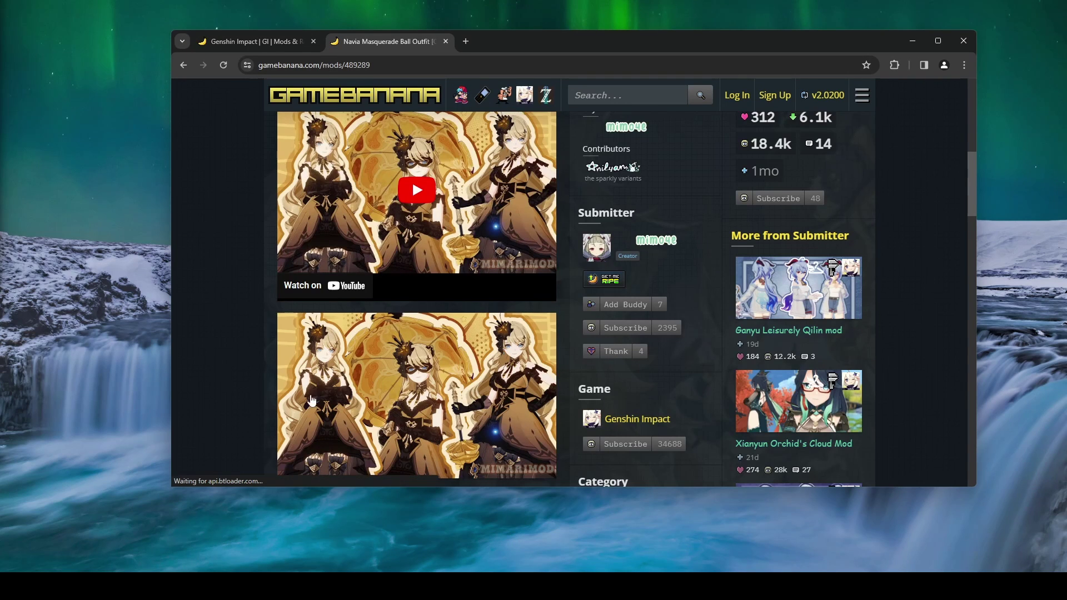
pyautogui.hotkey('alt', 'Tab')
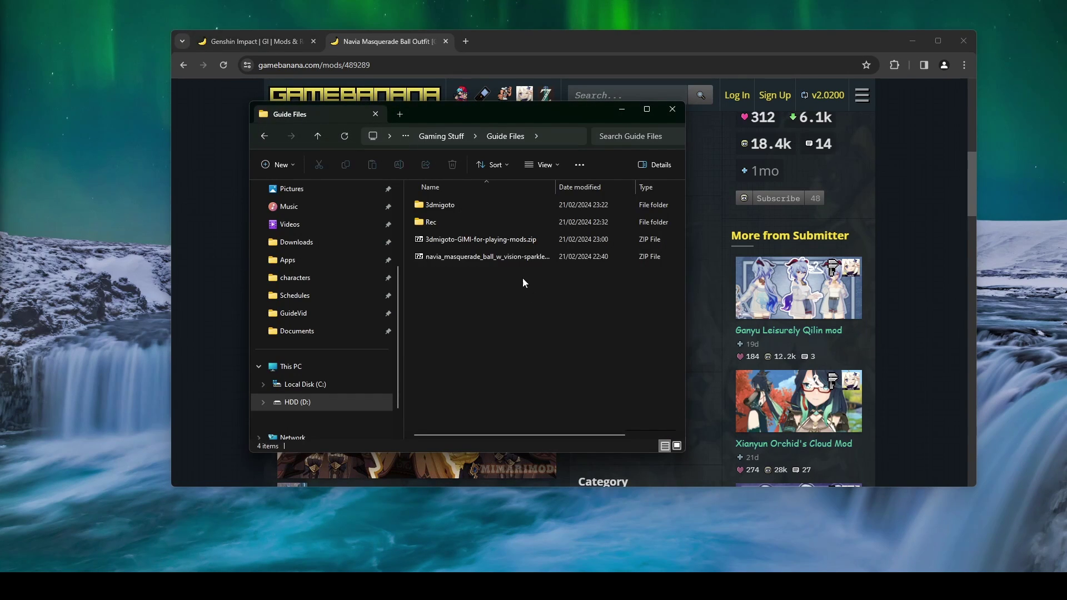
pyautogui.doubleClick(479, 259)
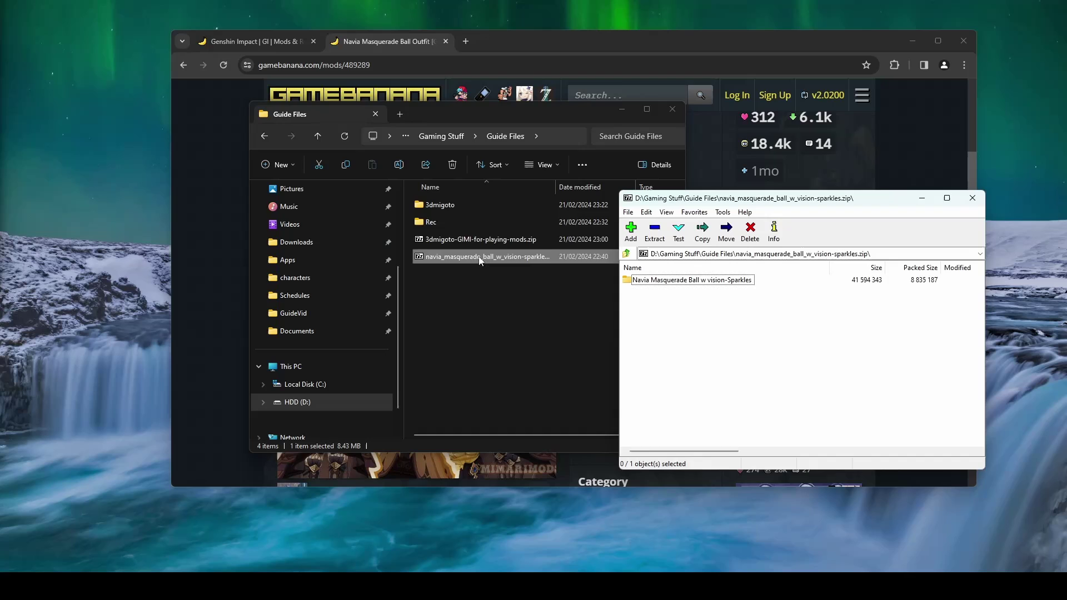
pyautogui.click(450, 205)
pyautogui.doubleClick(451, 205)
pyautogui.click(717, 281)
pyautogui.doubleClick(670, 282)
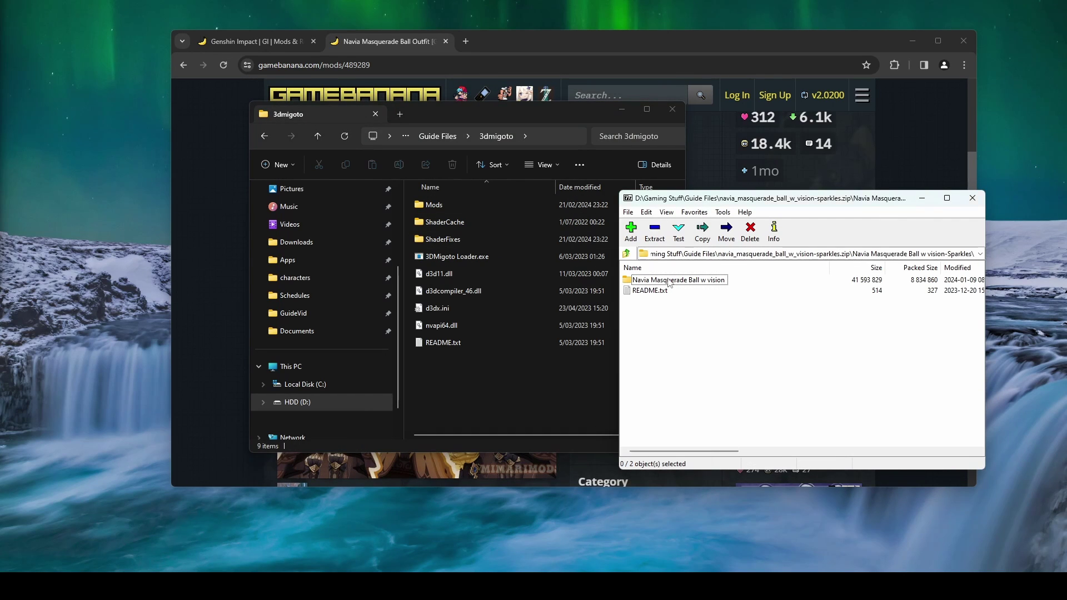
pyautogui.moveTo(668, 283); pyautogui.dragTo(472, 205)
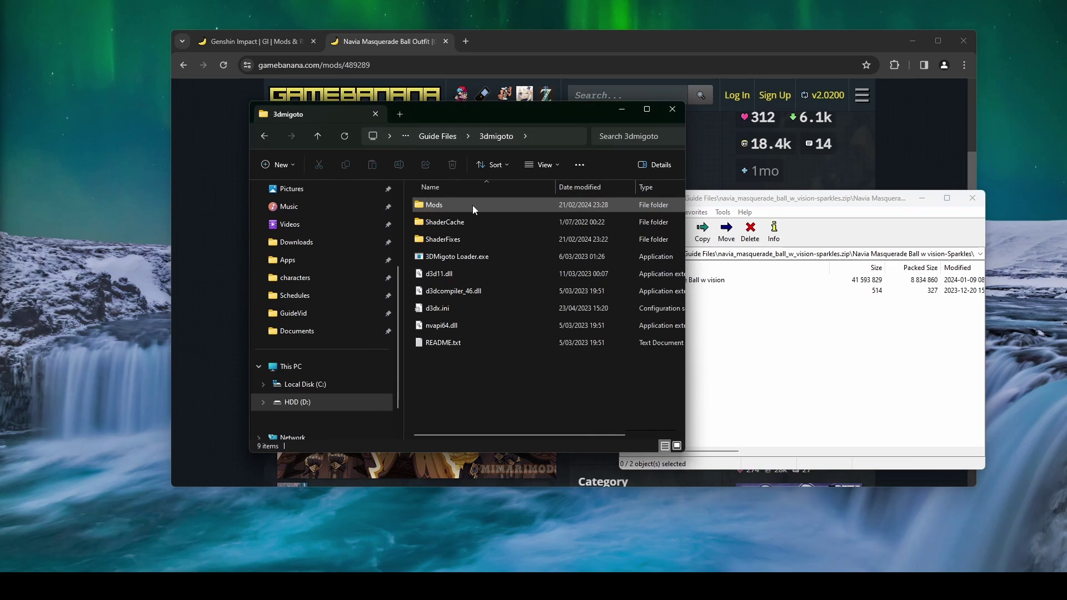
# - Check the files of the Navia Masquerade Ball w vision folder inside Mods and return to the 3dmigoto folder
pyautogui.doubleClick(472, 205)
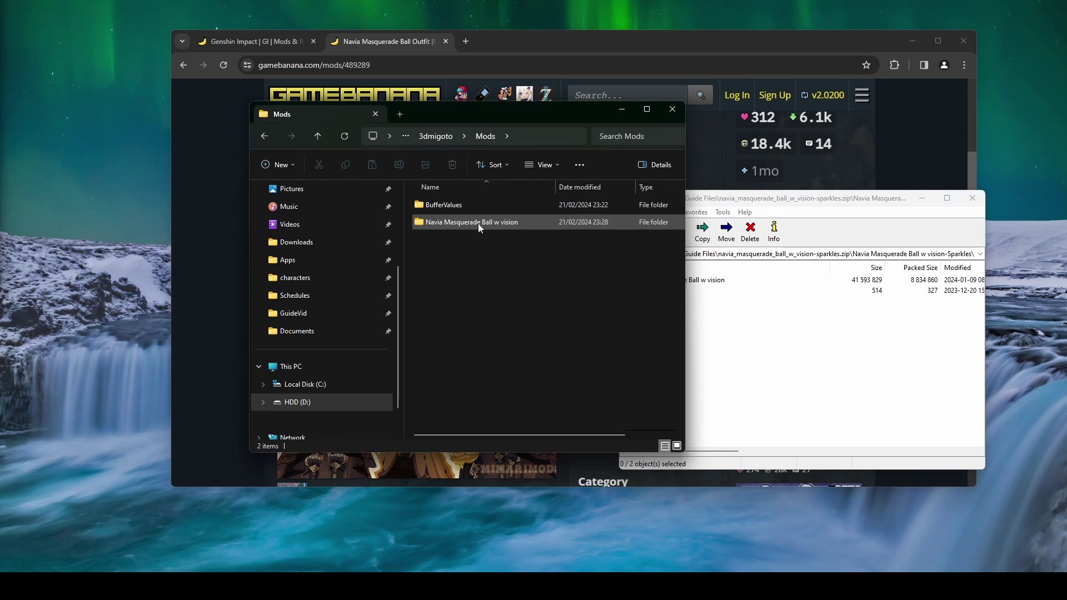
pyautogui.click(495, 224)
pyautogui.doubleClick(495, 225)
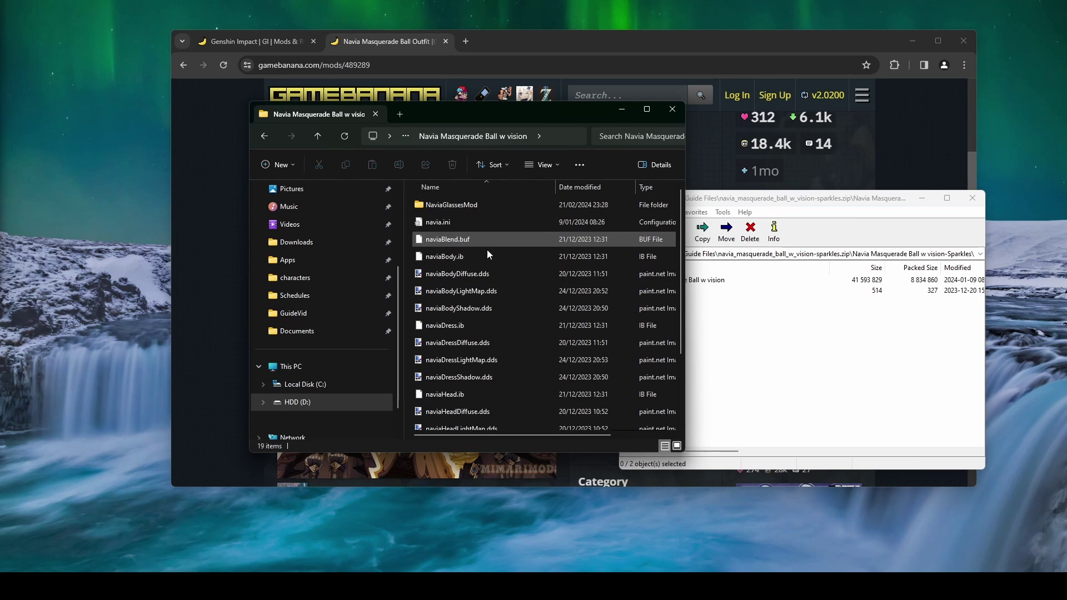
pyautogui.scroll(-3, 487, 249)
pyautogui.scroll(3, 482, 303)
pyautogui.click(318, 137)
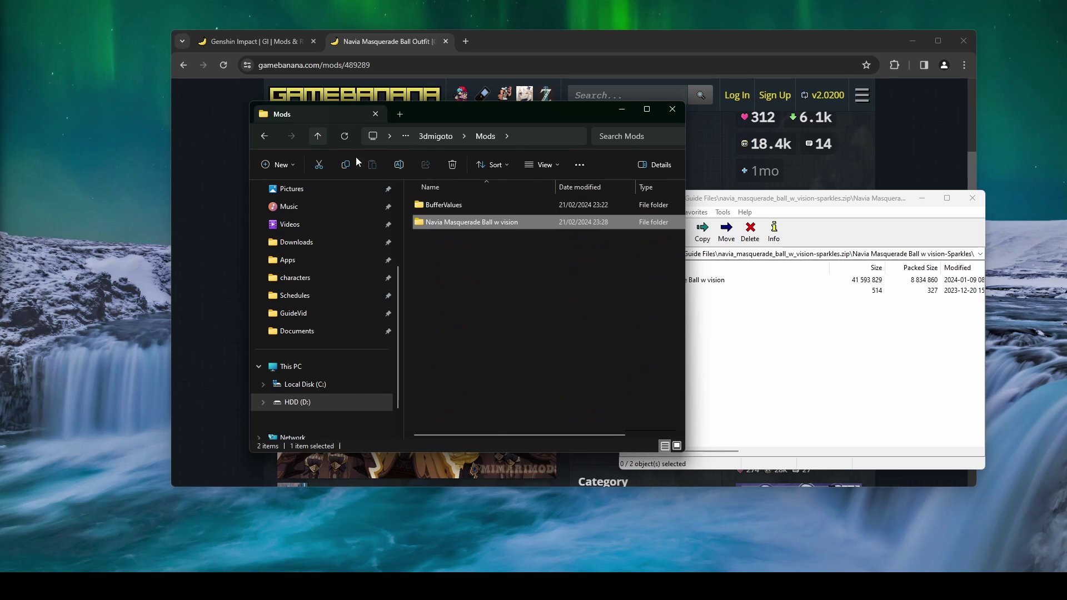
pyautogui.click(319, 129)
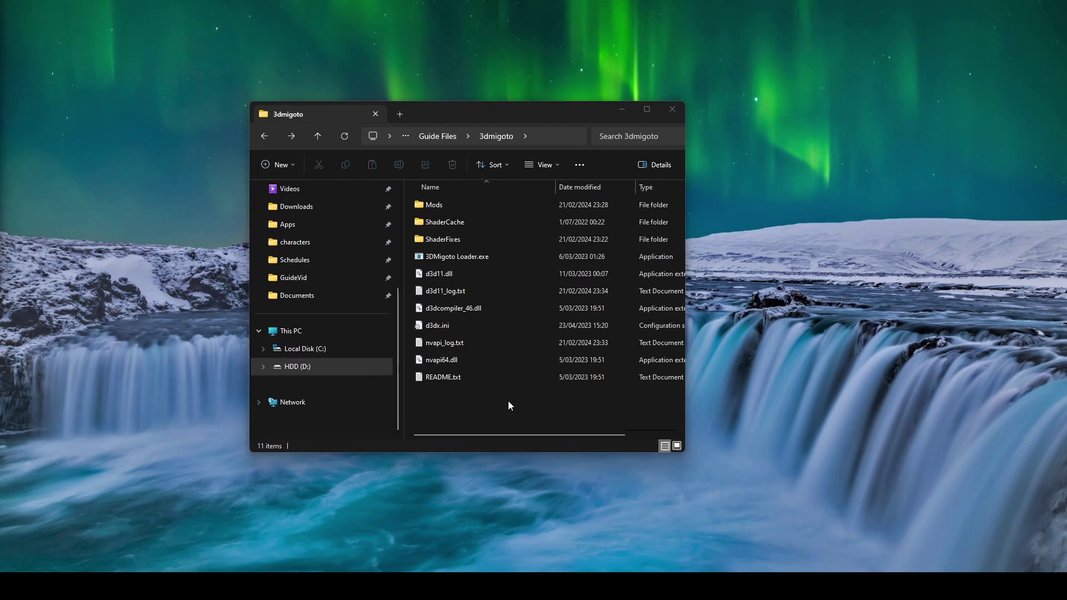
# - Run 3DMigoto Loader.exe as administrator and launch Genshin Impact from its launcher
pyautogui.rightClick(435, 258)
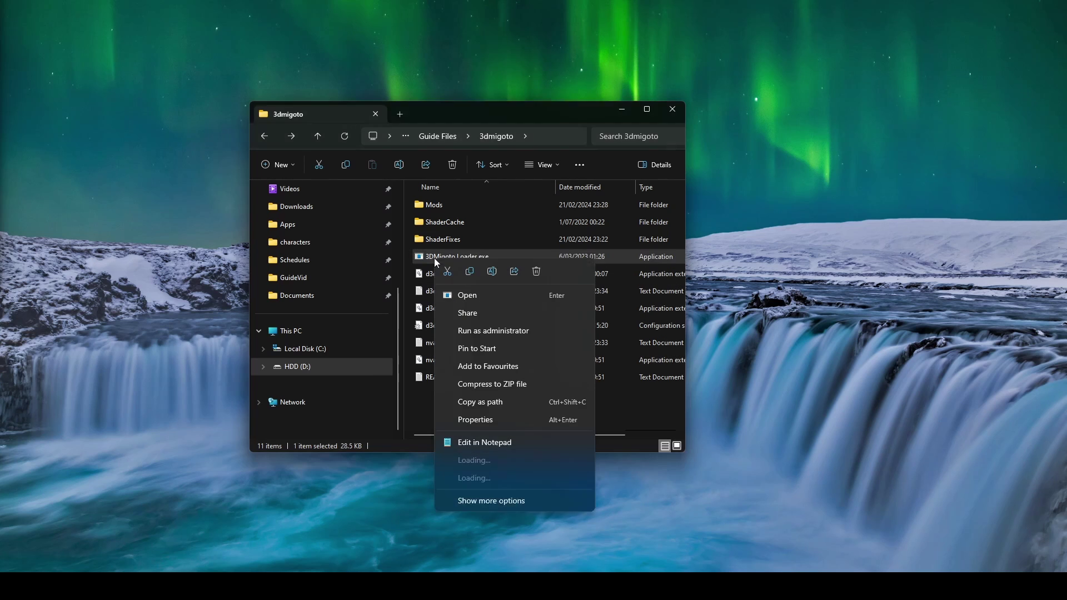
pyautogui.click(506, 333)
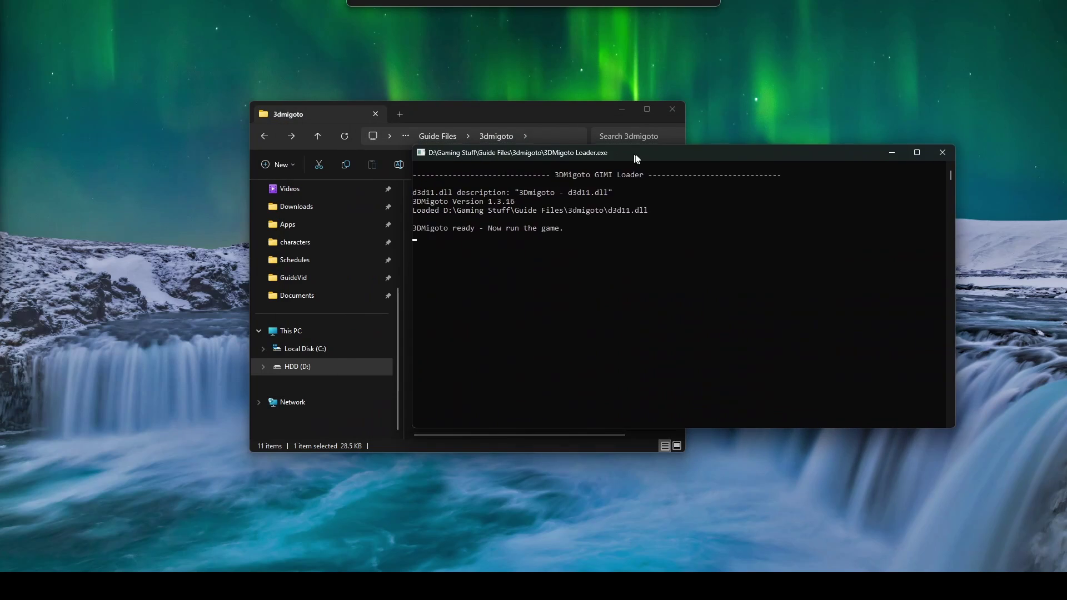
pyautogui.moveTo(637, 159); pyautogui.dragTo(674, 166)
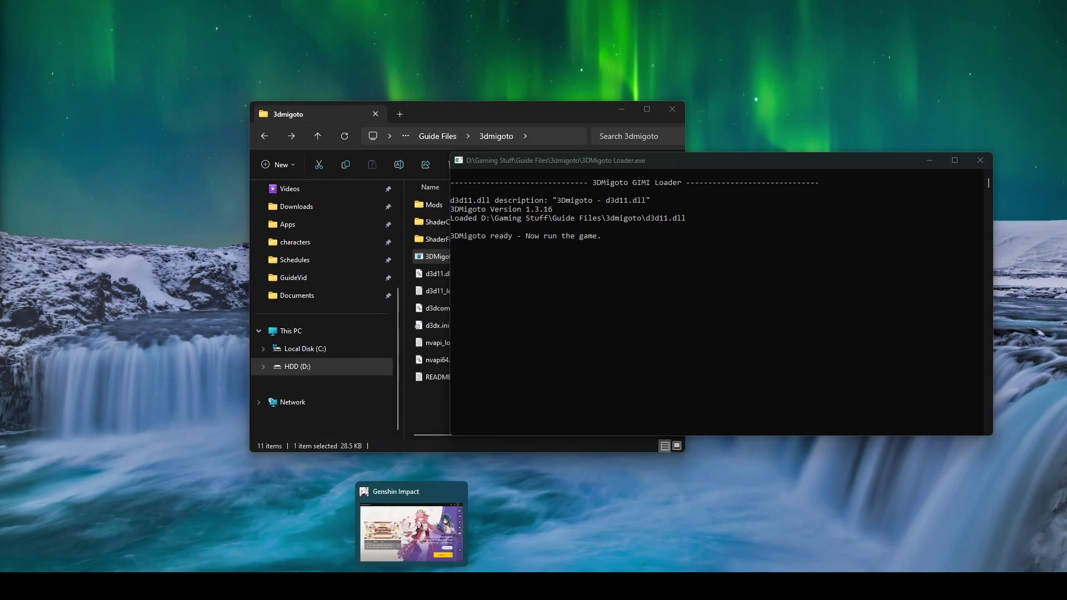
pyautogui.click(414, 525)
pyautogui.click(735, 437)
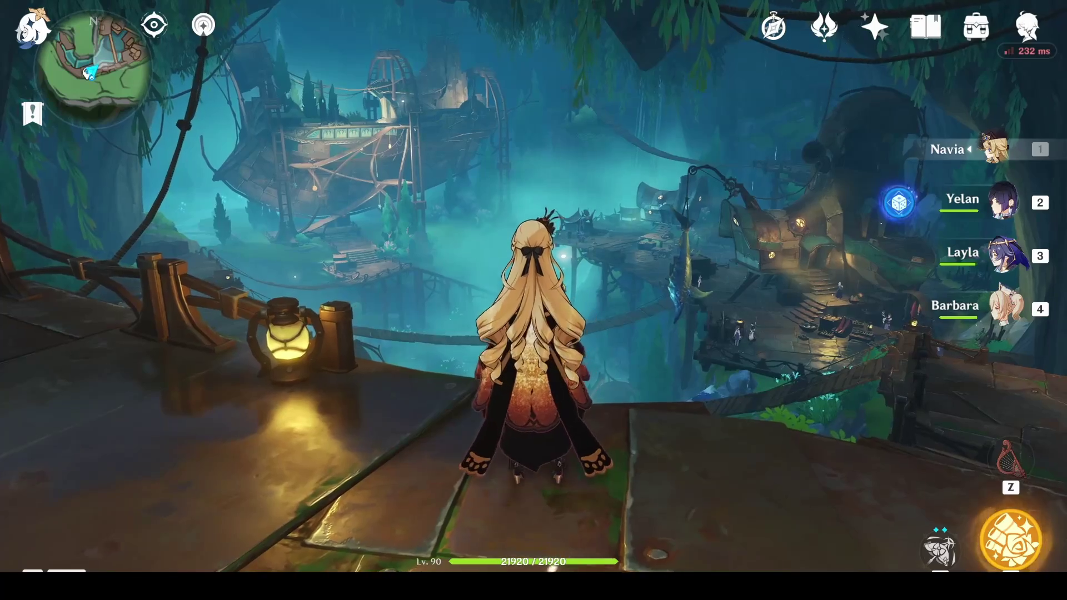
# - Move Navia around in the game to check the modded outfit
pyautogui.press('w')
pyautogui.press('s')
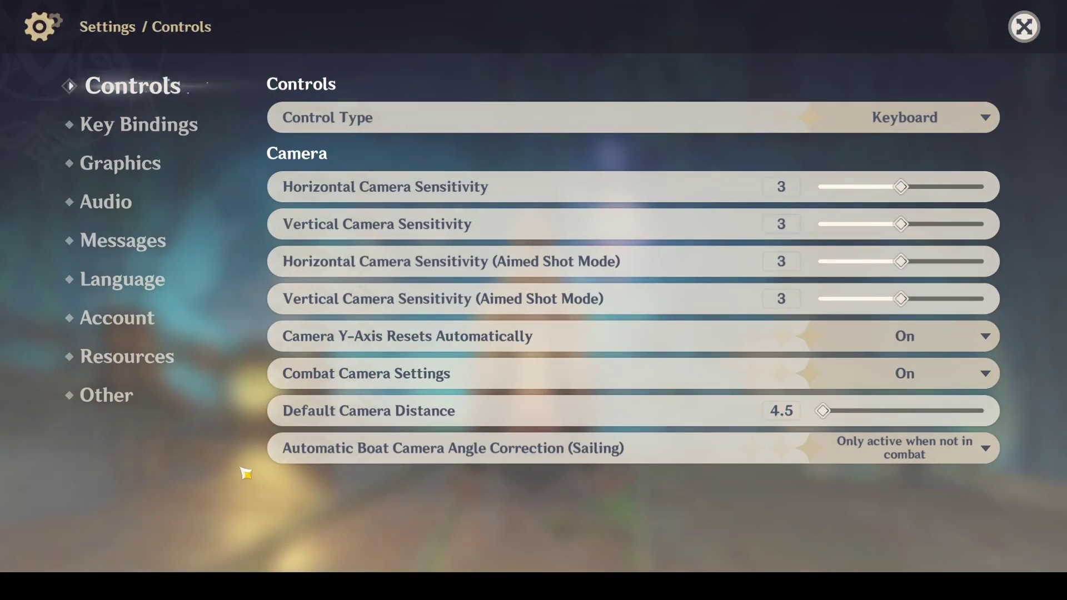
# - Set Dynamic Character Resolution to Off in the game's graphics settings
pyautogui.click(161, 166)
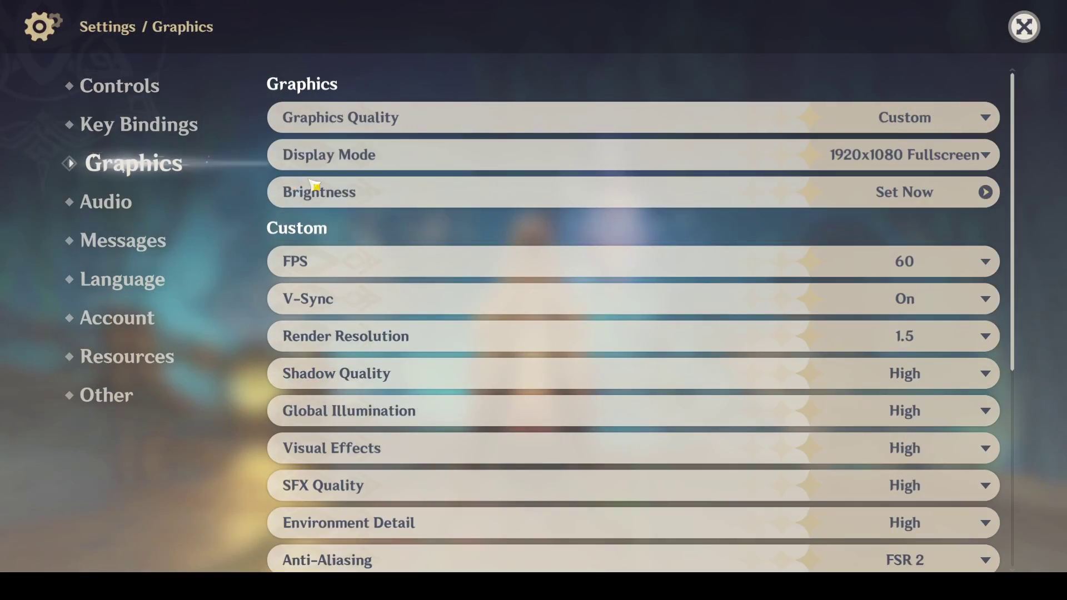
pyautogui.scroll(-5, 639, 212)
pyautogui.scroll(-3, 640, 244)
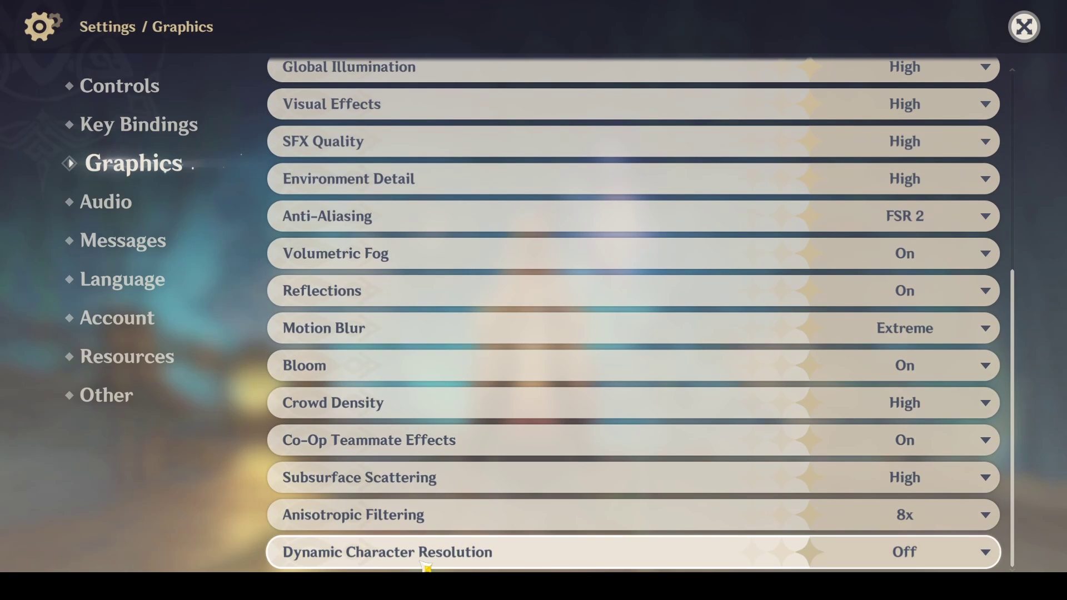
pyautogui.click(929, 553)
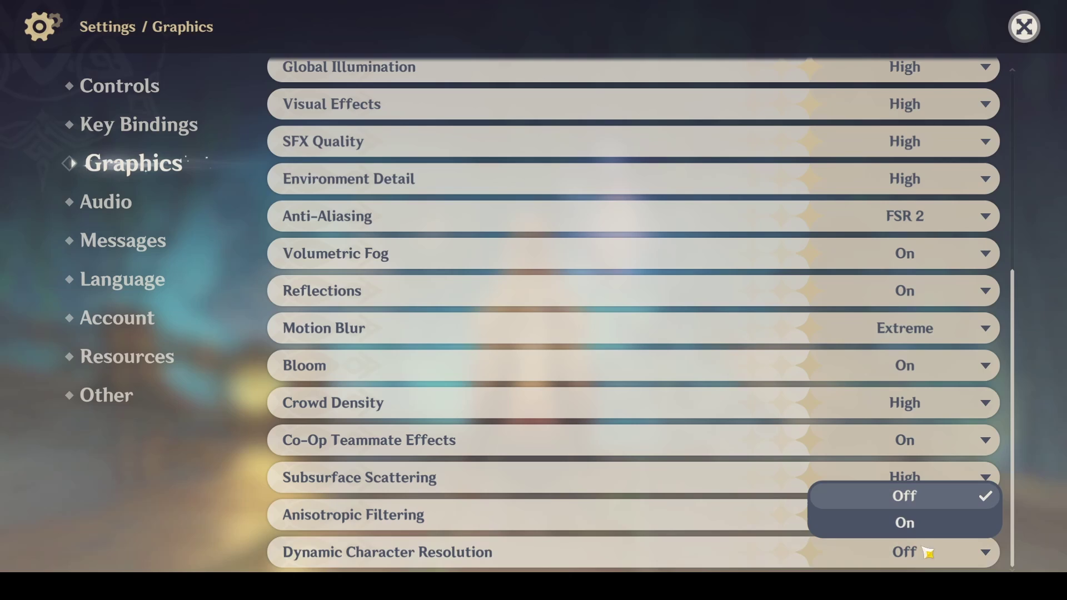
pyautogui.click(917, 496)
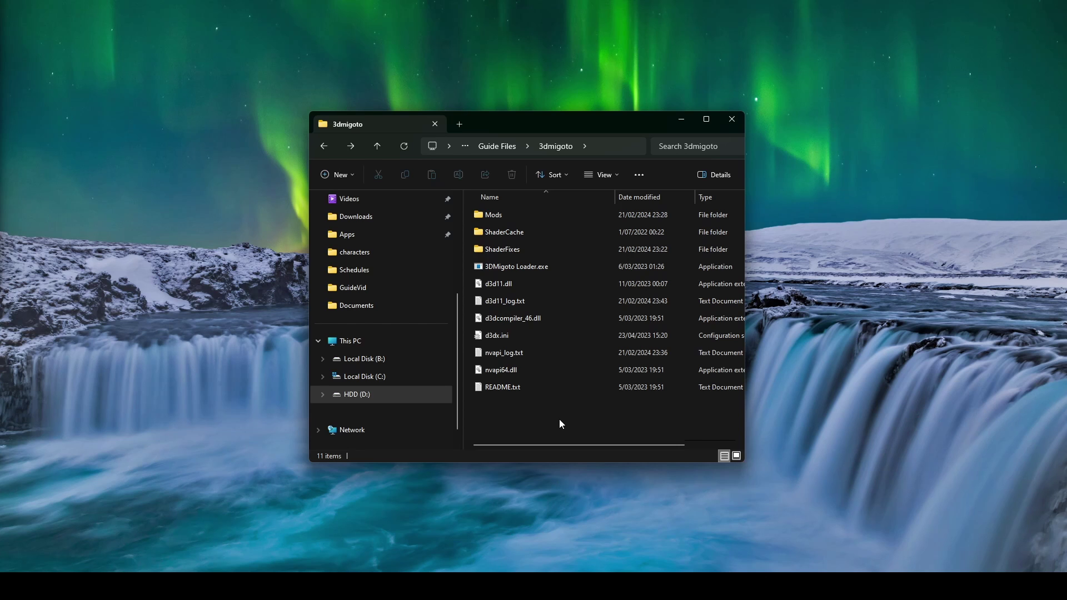
# - Uncomment the "delay = 20" line in the Loader section of d3dx.ini, and save and close the file
pyautogui.doubleClick(533, 337)
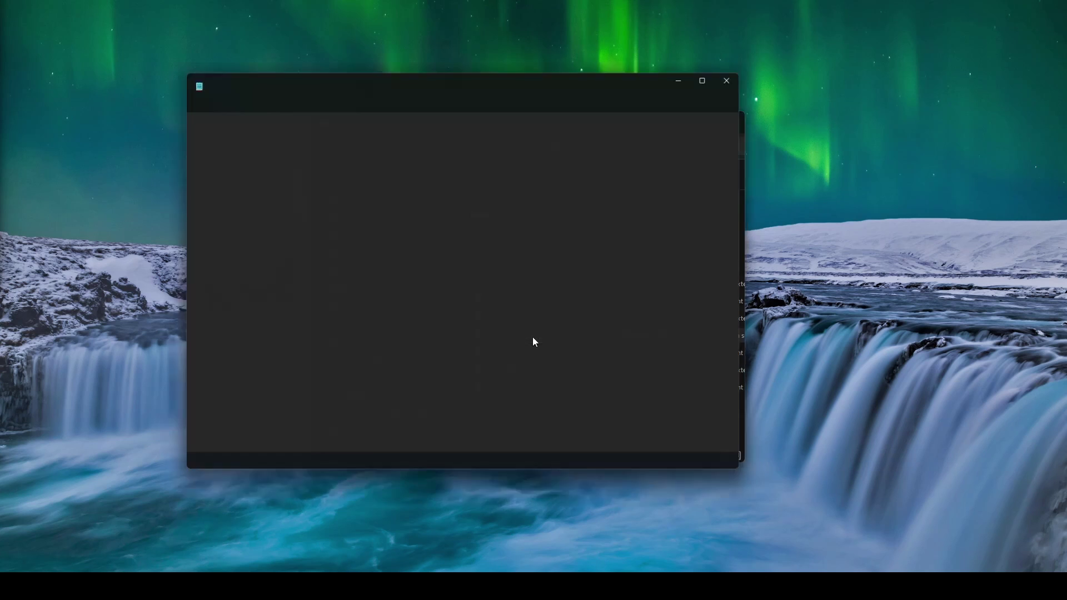
pyautogui.hotkey('ctrl', 'f')
pyautogui.write('delay = 20')
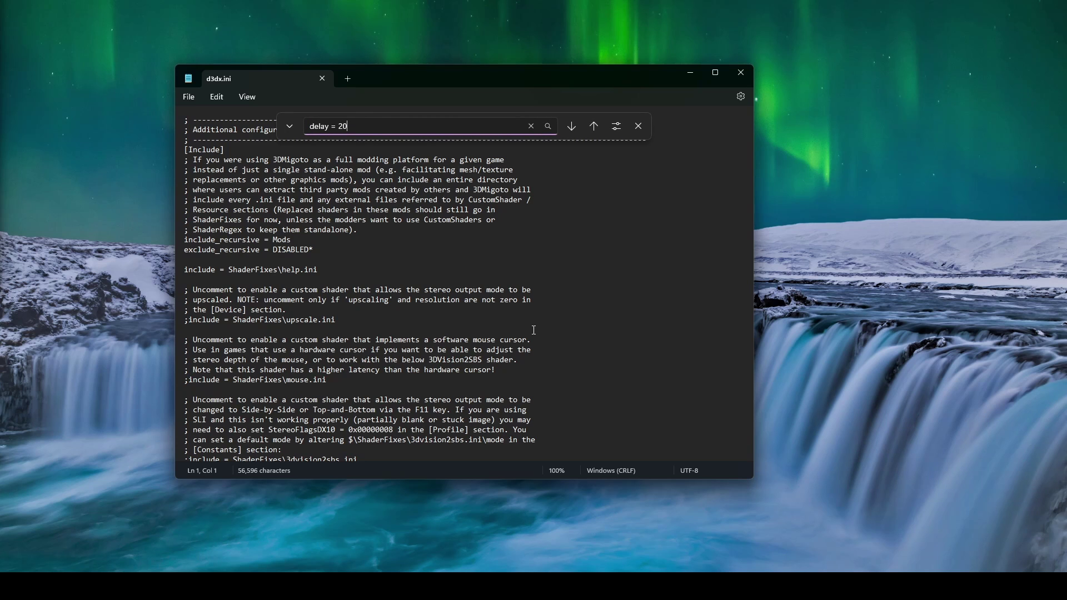
pyautogui.press('Return')
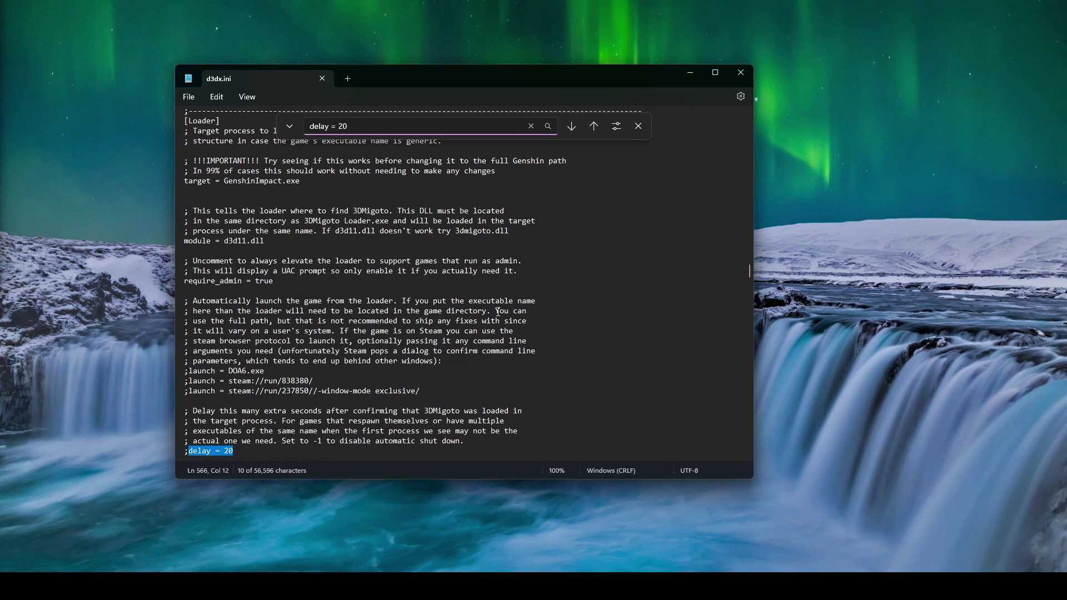
pyautogui.scroll(-3, 225, 369)
pyautogui.click(190, 362)
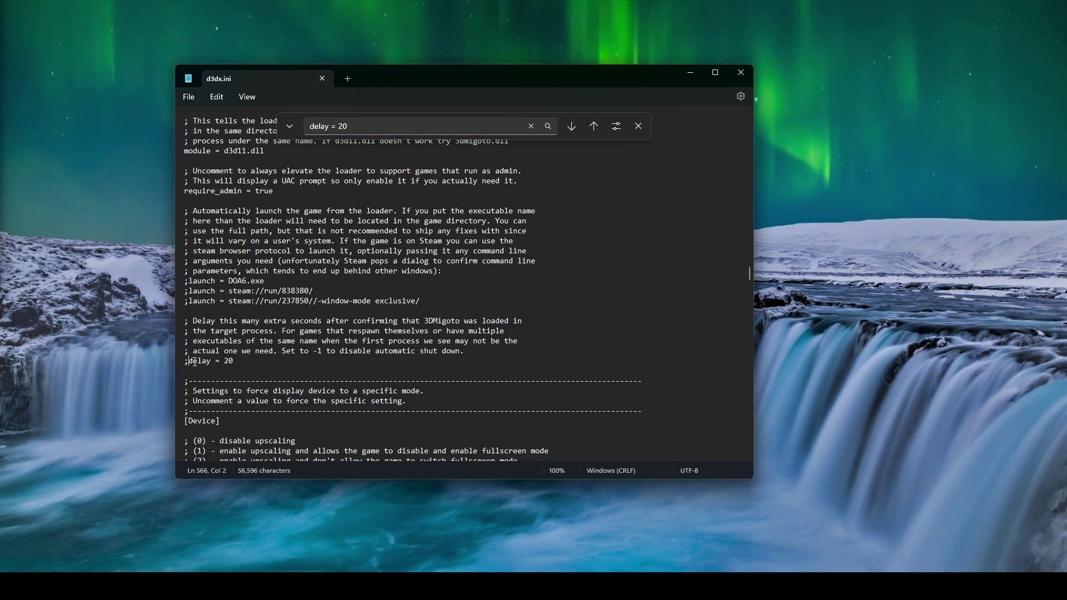
pyautogui.press('BackSpace')
pyautogui.click(743, 73)
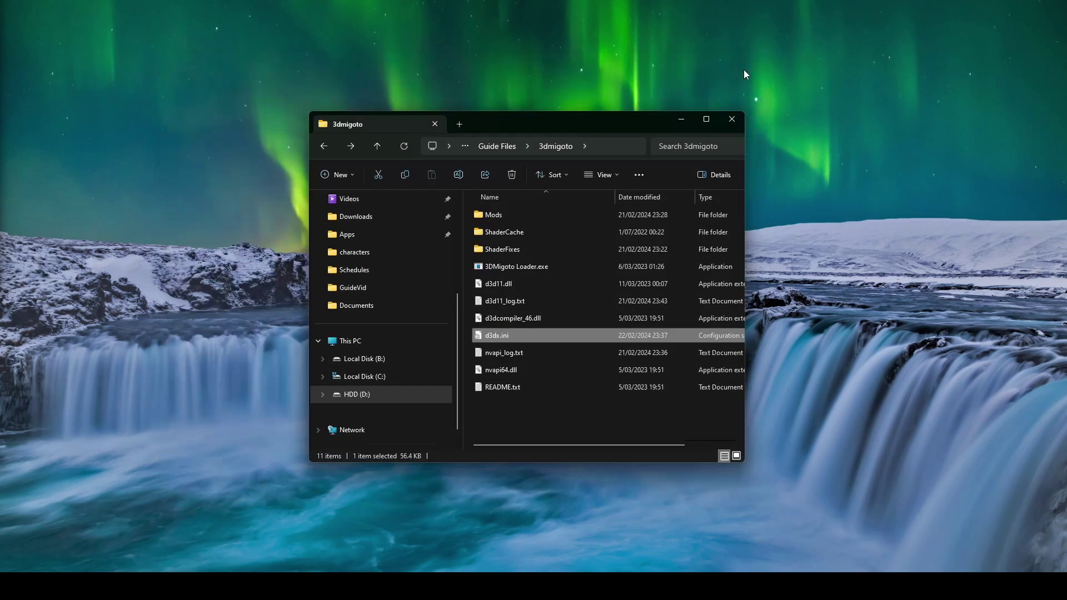
pyautogui.click(552, 427)
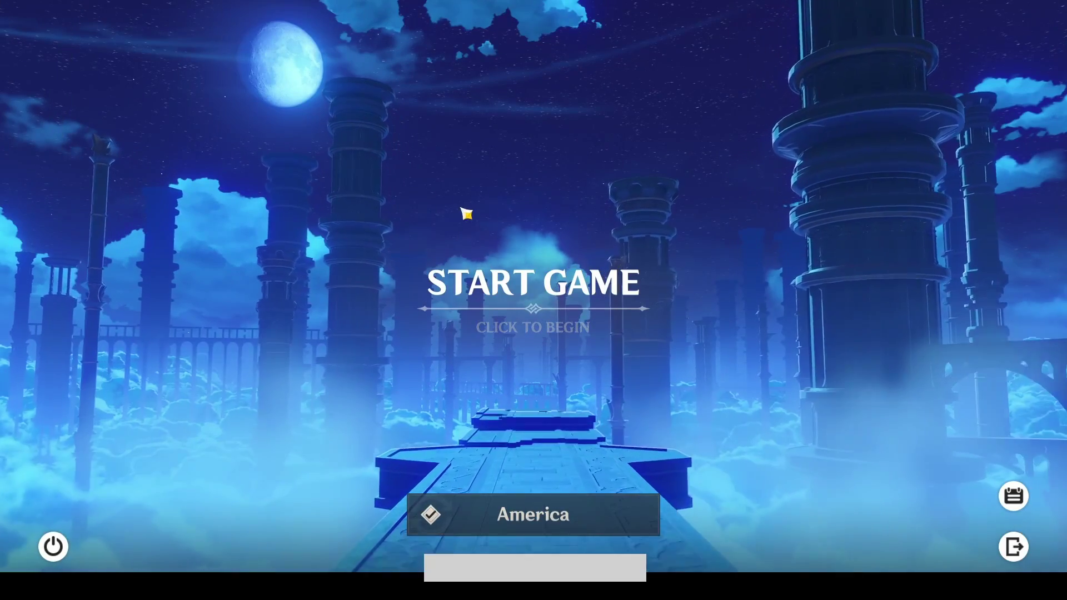
pyautogui.press('F1')
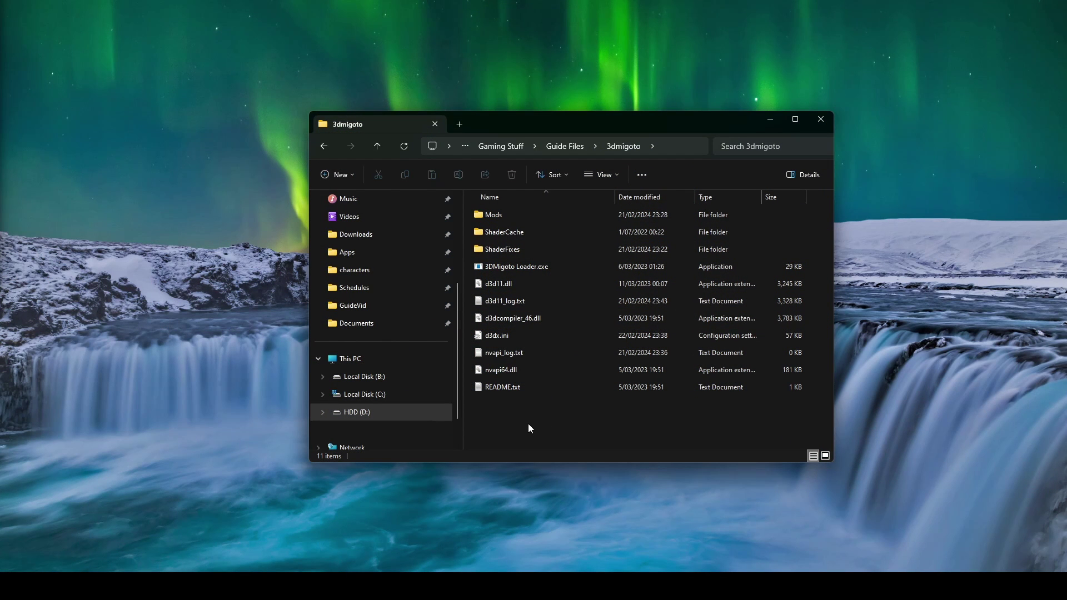
pyautogui.click(378, 146)
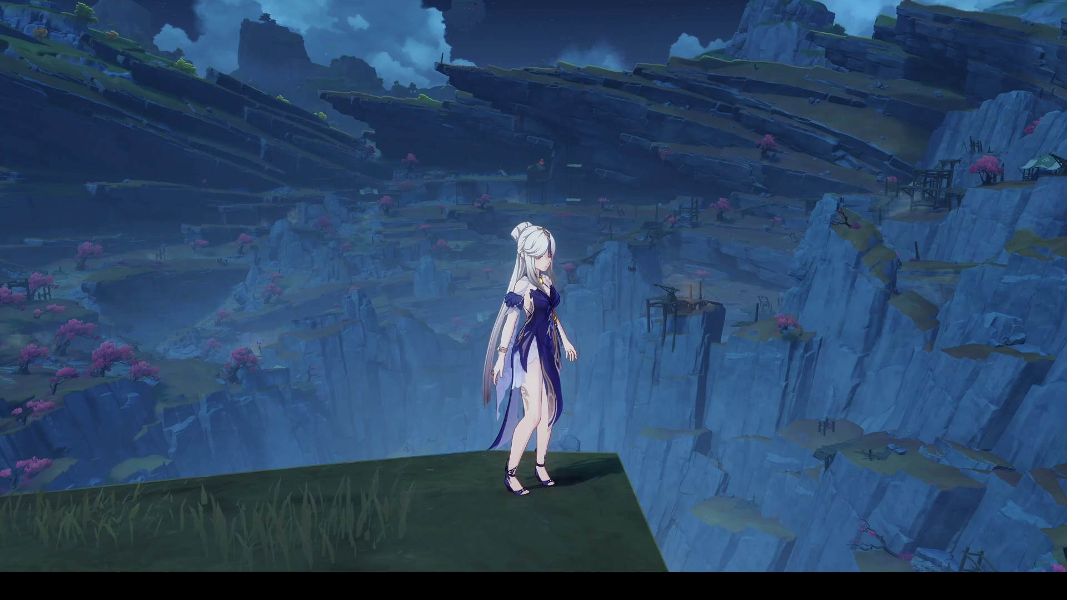
# - Reload the mods in the running game while the character stands on the cliff edge
pyautogui.press('F10')
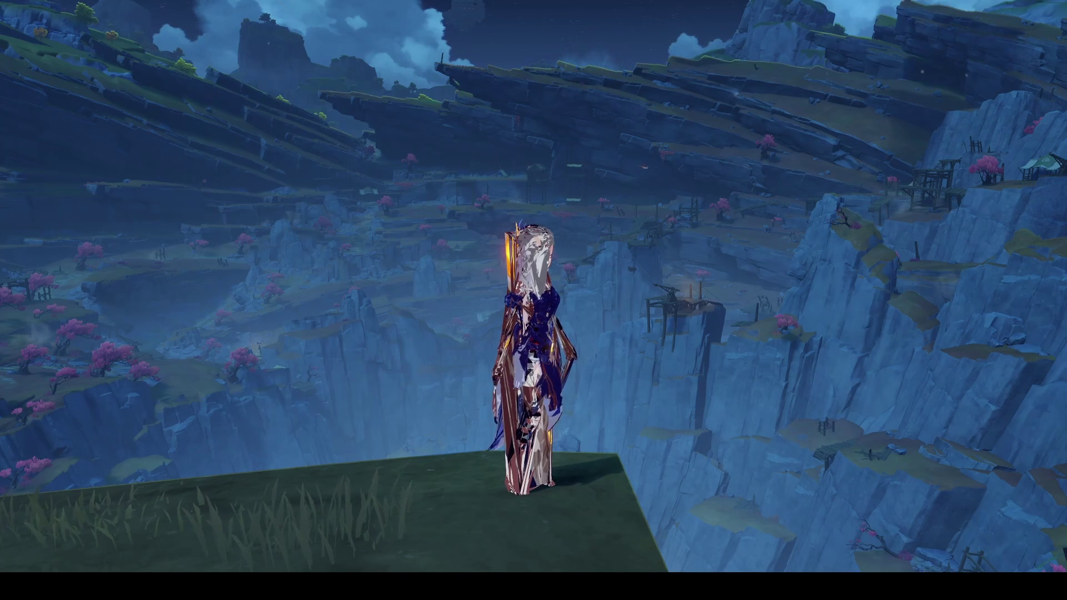
# - Switch to the second and then the third party character in the game to check their modded models
pyautogui.press('2')
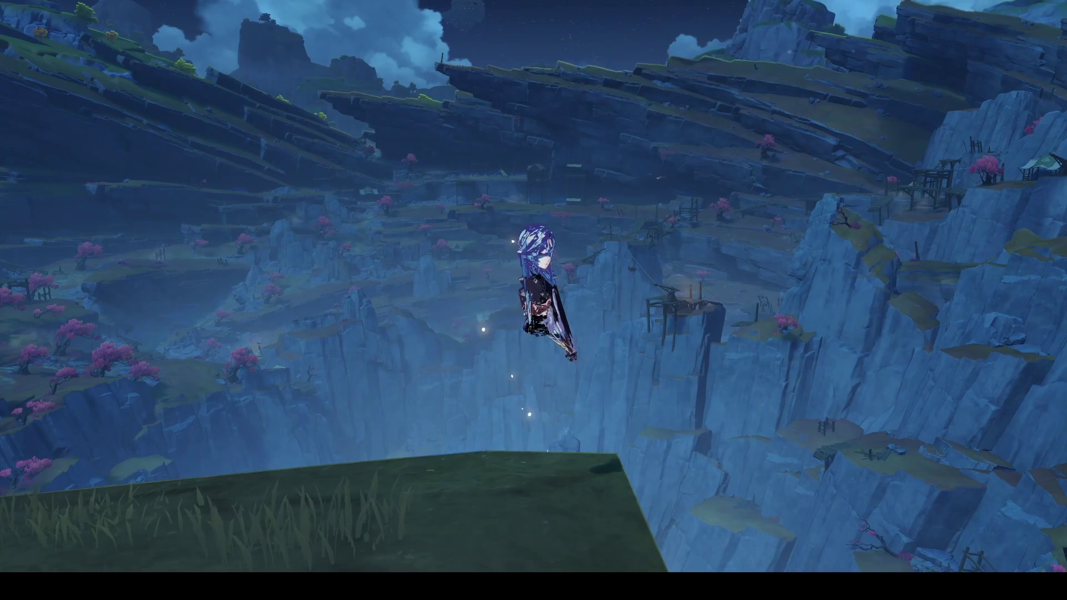
pyautogui.press('3')
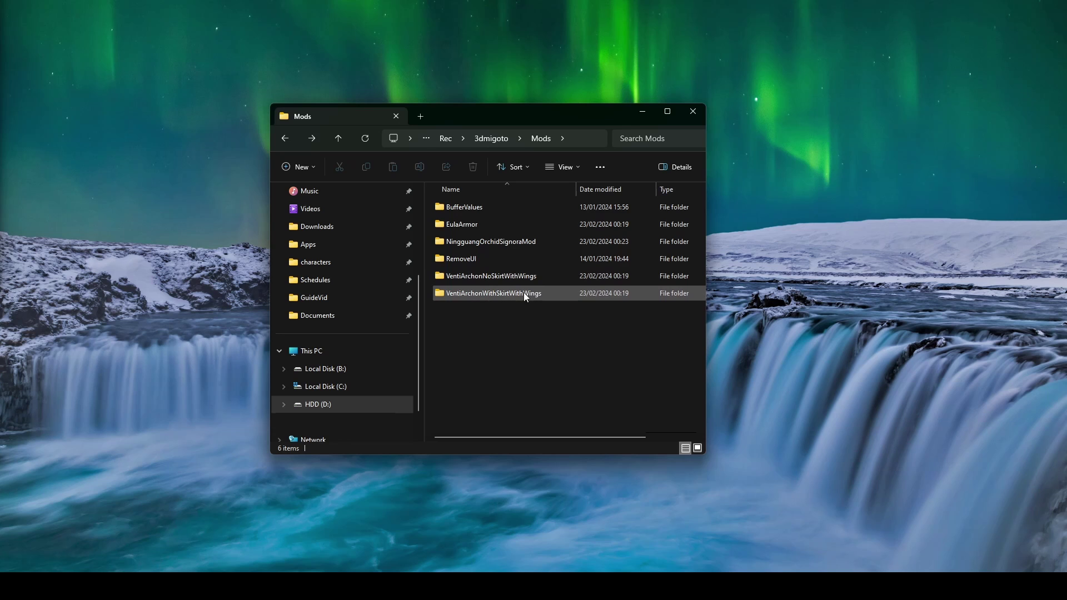
# - Rename the VentiArchonNoSkirtWithWings folder in Mods to DISABLEDVentiArchonNoSkirtWithWings
pyautogui.moveTo(524, 293)
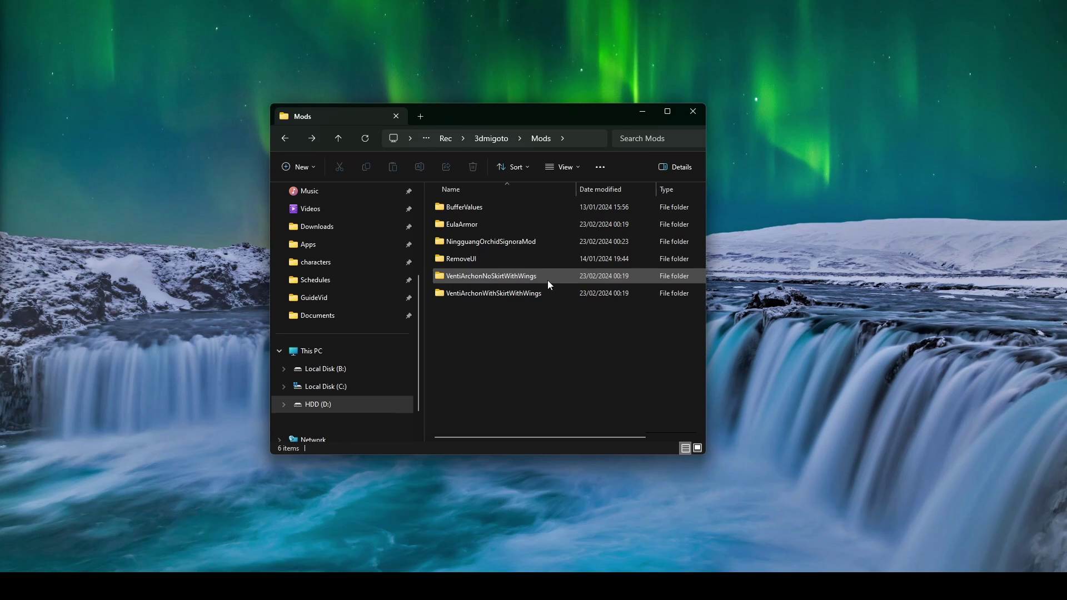
pyautogui.moveTo(548, 281)
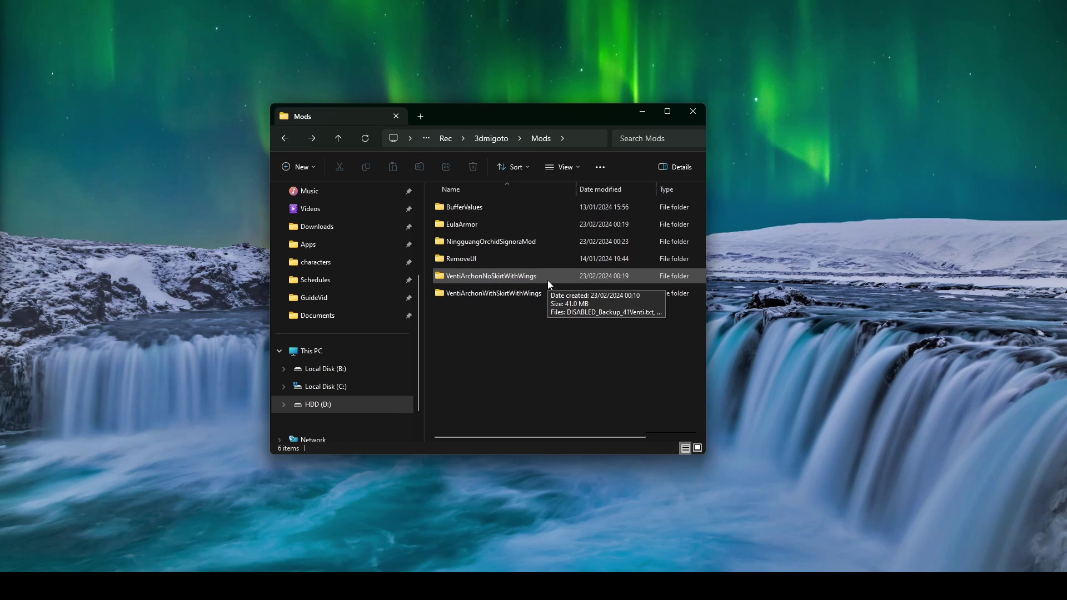
pyautogui.rightClick(475, 276)
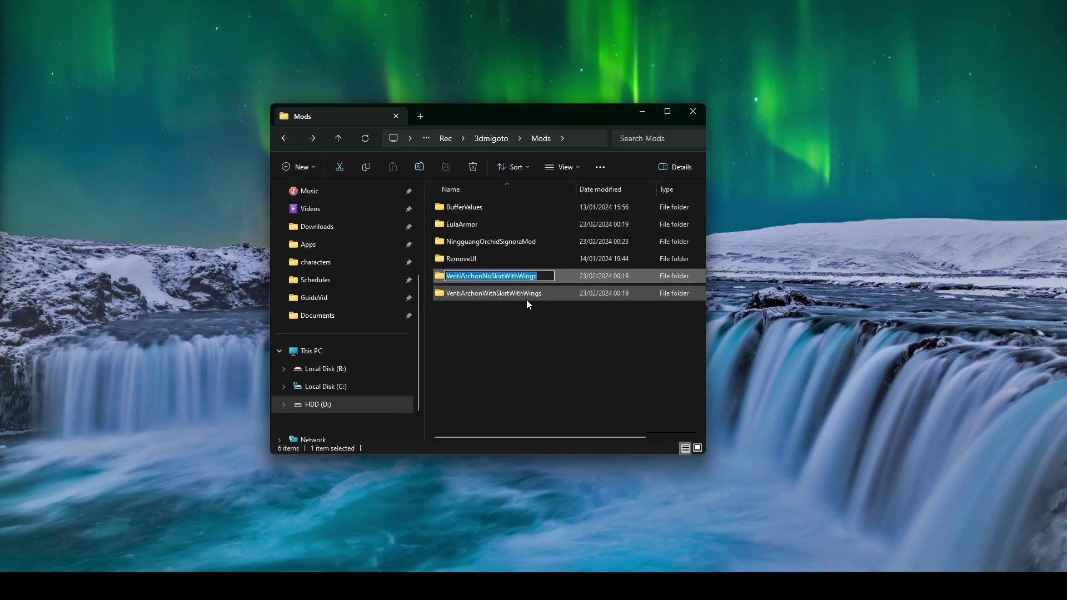
pyautogui.press('Home')
pyautogui.write('DISABLE')
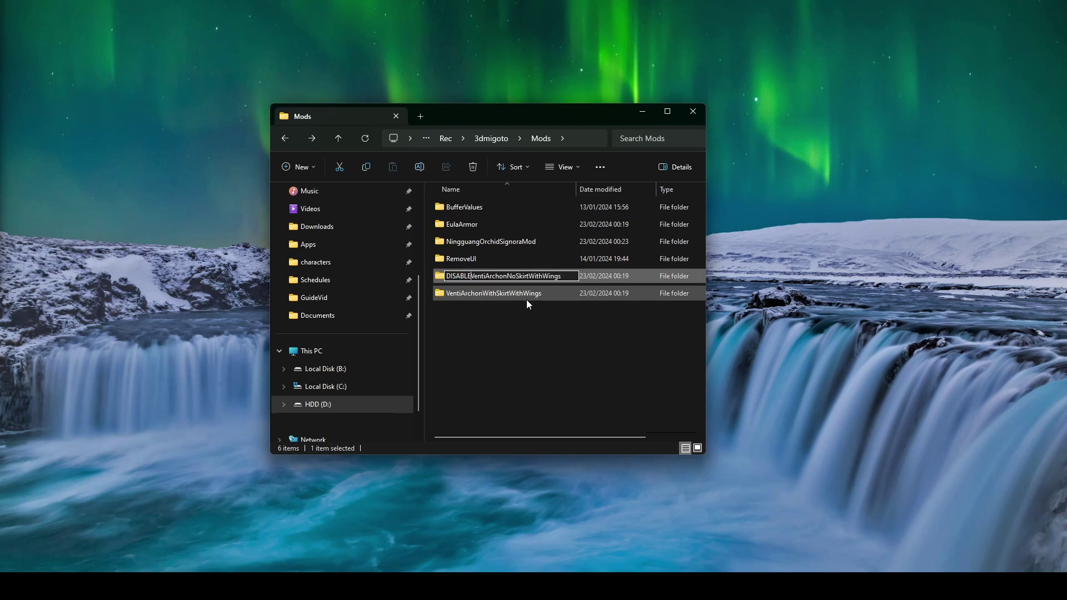
pyautogui.write('D')
pyautogui.press('Return')
pyautogui.click(514, 349)
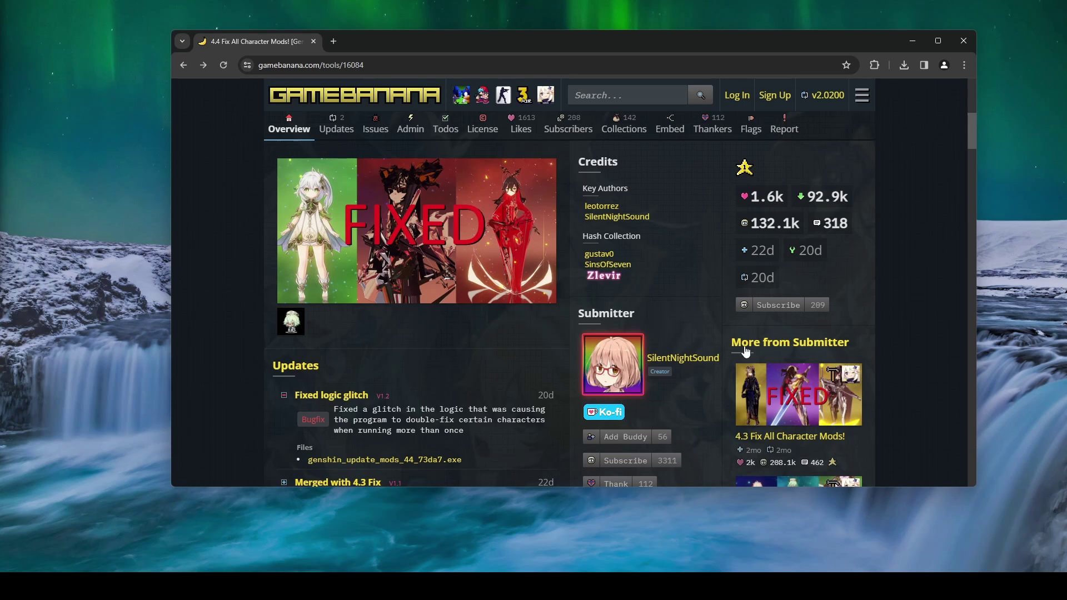
# - Read down the GameBanana 4.4 fix page to its files, and run genshin_update_mods_44_73da7.exe in the Mods folder through to its end
pyautogui.scroll(-4, 804, 218)
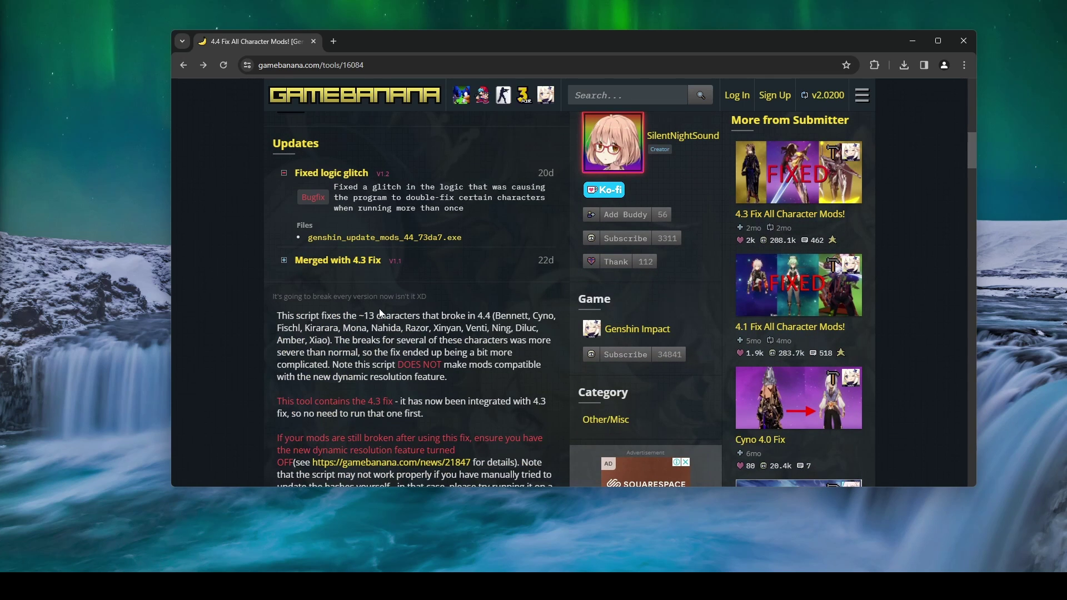
pyautogui.scroll(-10, 380, 332)
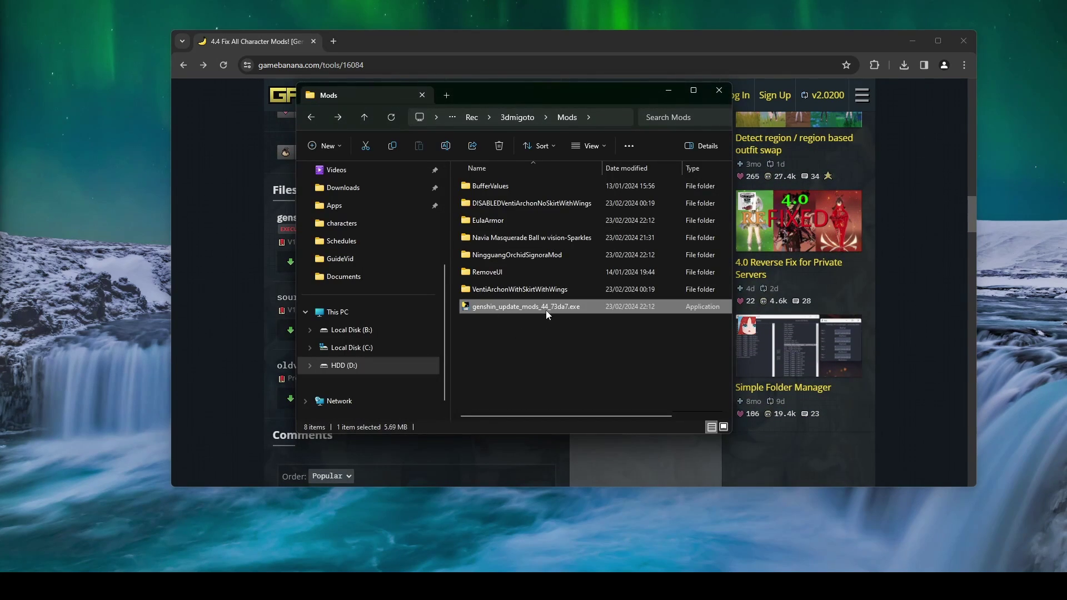
pyautogui.doubleClick(546, 310)
pyautogui.moveTo(111, 7); pyautogui.dragTo(482, 114)
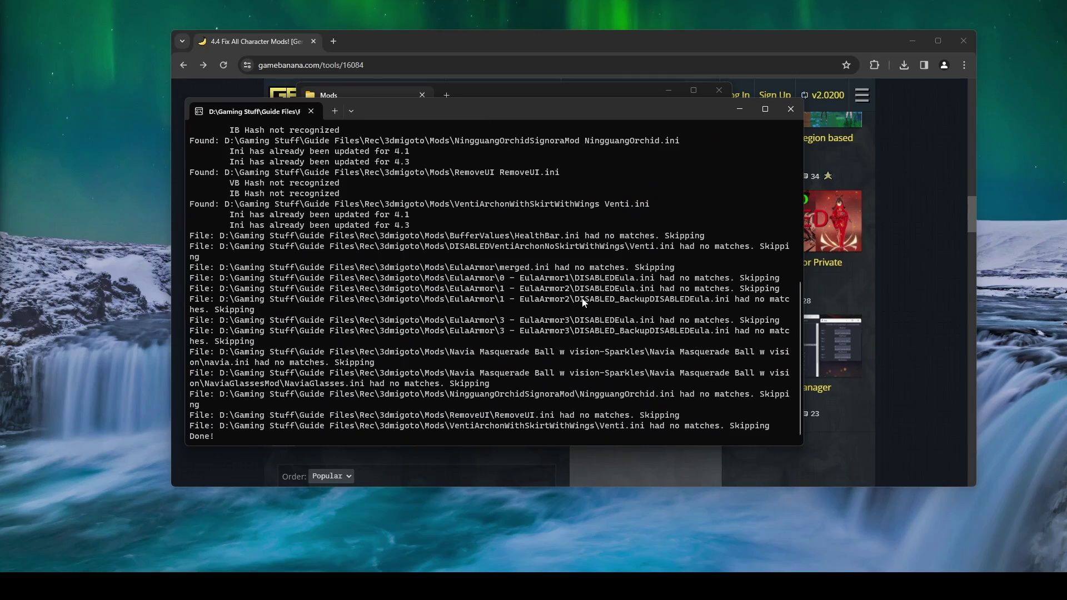
pyautogui.press('Return')
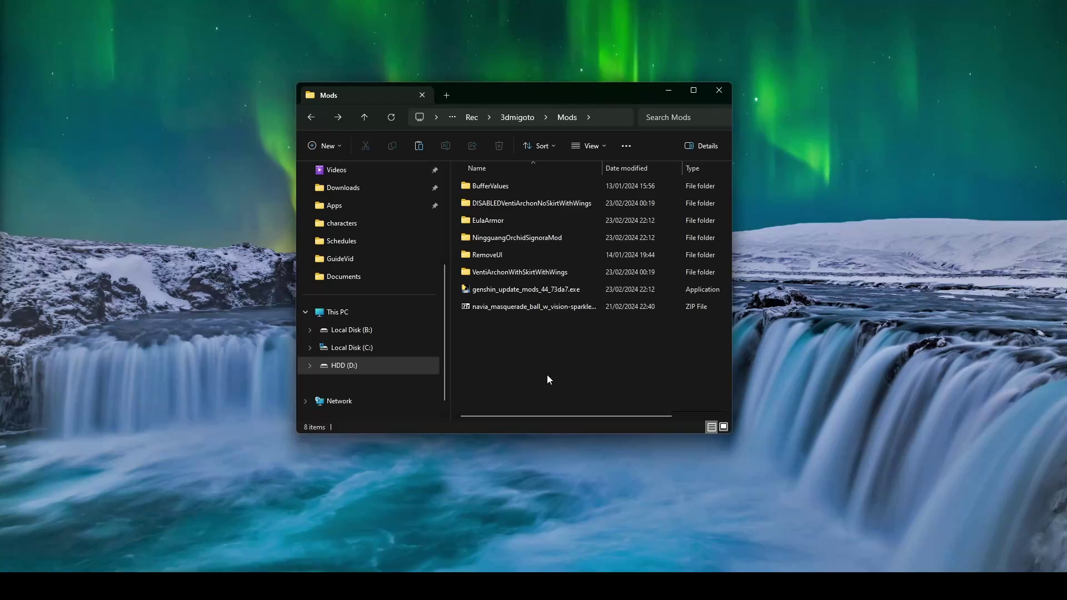
# - Extract the "Navia Masquerade Ball w vision-Sparkles" folder from its ZIP file into the Mods folder, and close the archive
pyautogui.doubleClick(558, 308)
pyautogui.moveTo(679, 285); pyautogui.dragTo(552, 342)
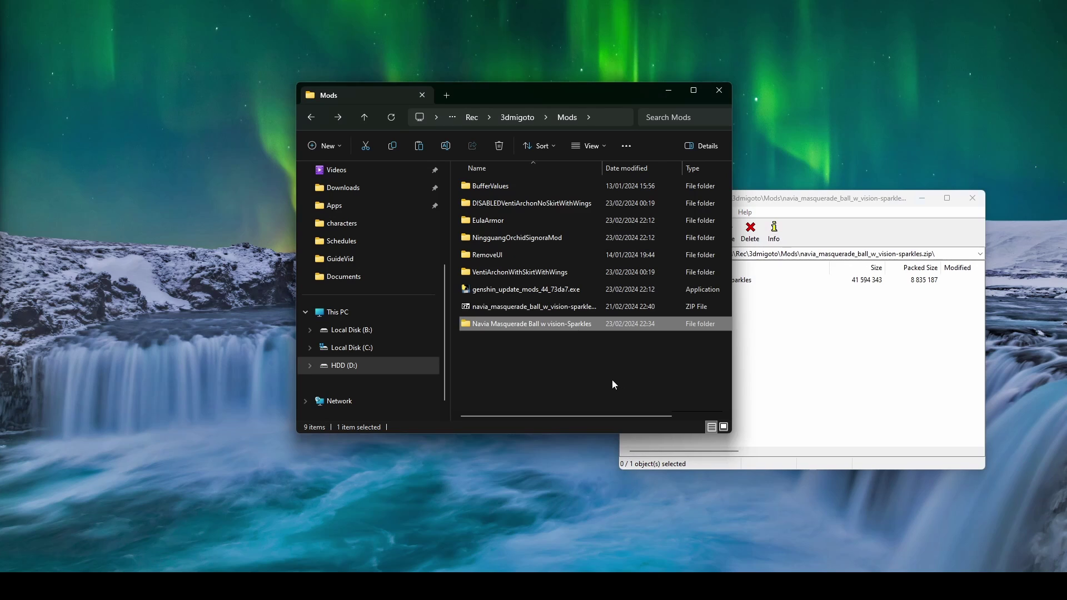
pyautogui.click(973, 198)
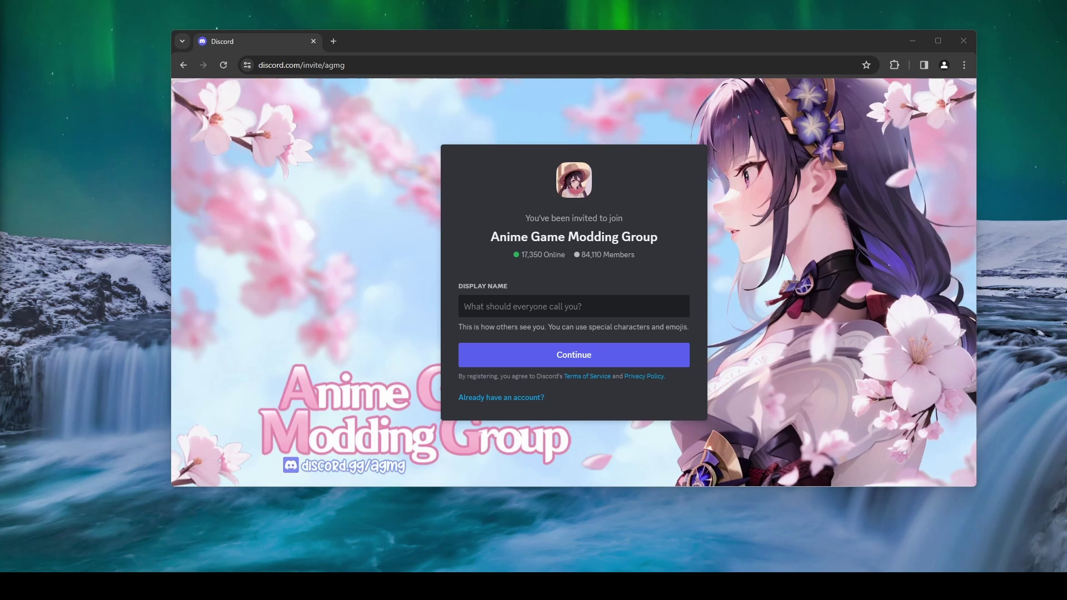
# - Switch to the browser window with the Anime Game Modding Group Discord invite page
pyautogui.hotkey('alt', 'Tab')
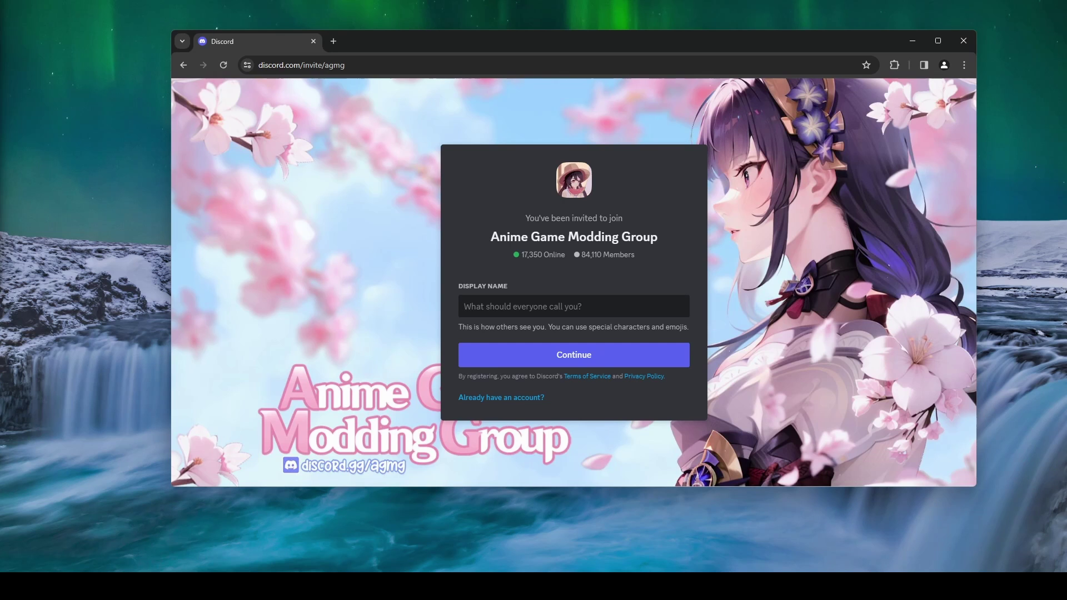